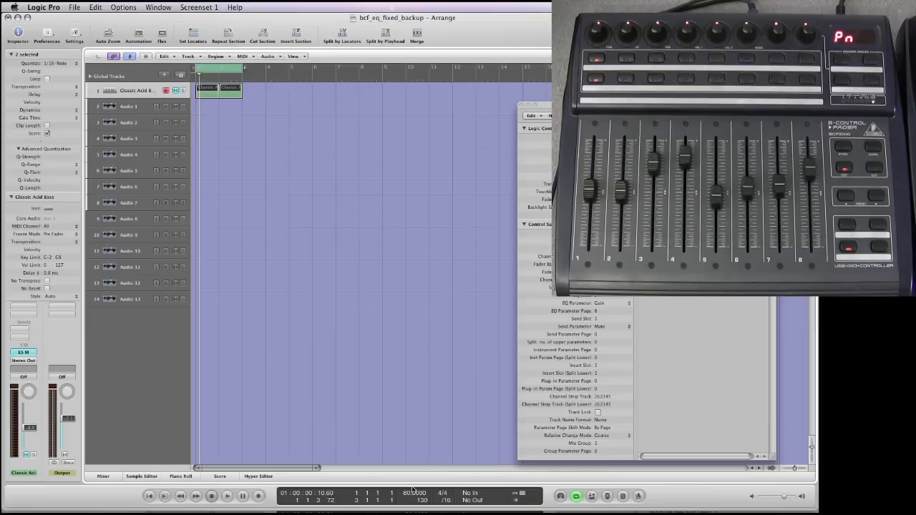
Step: Set the project tempo to 120 BPM and play the Classic Acid Bass loop
double_click(411, 492)
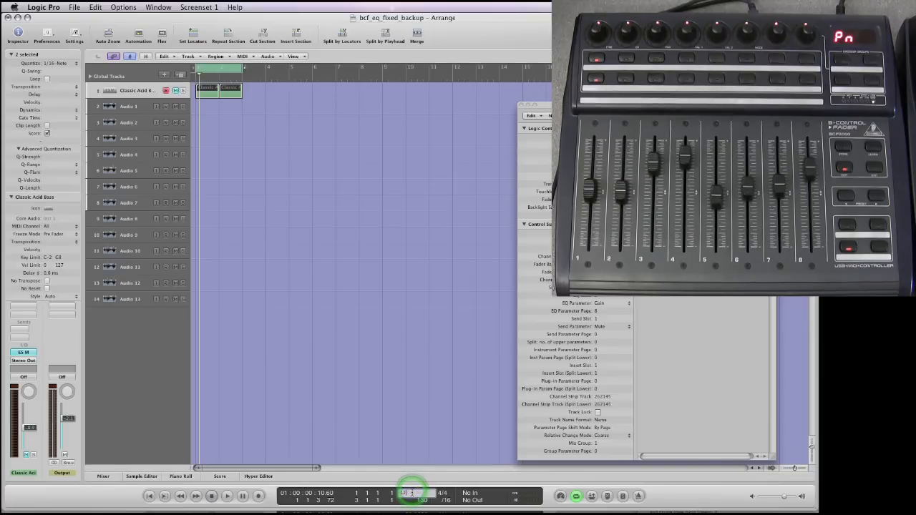
key("Return")
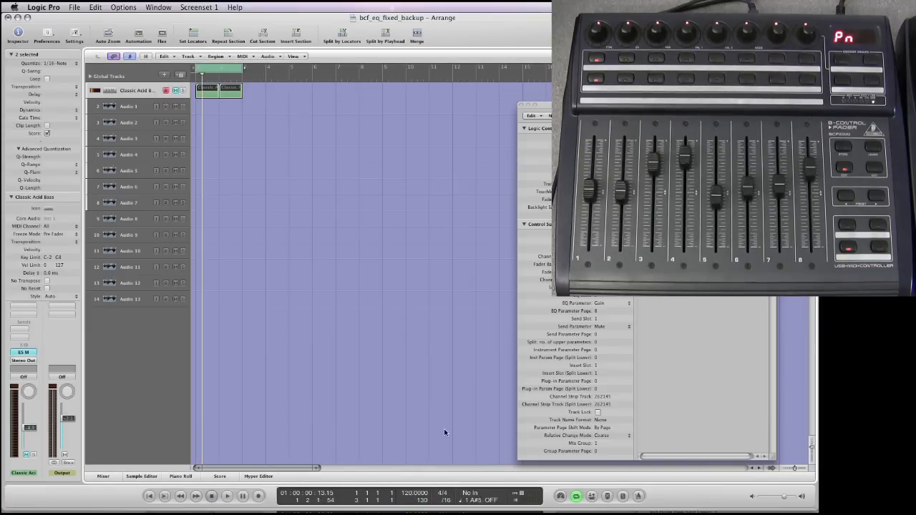
key("space")
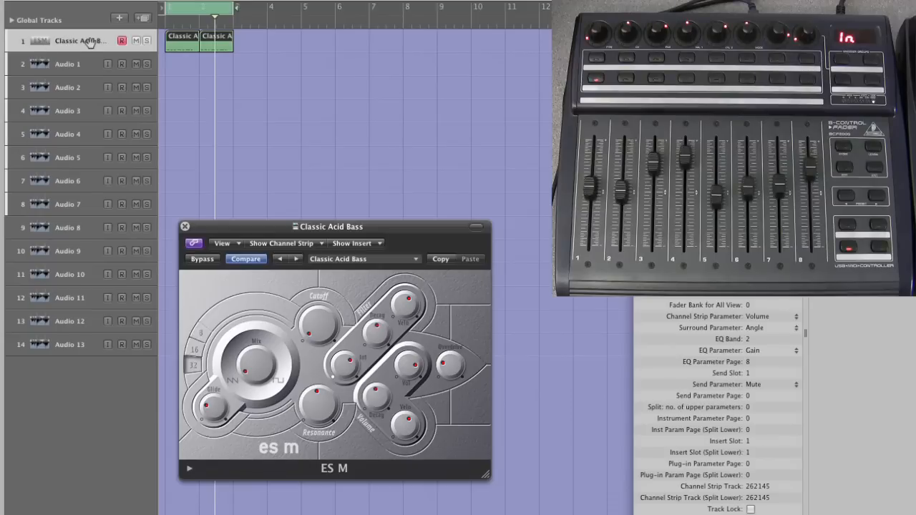
Step: Zoom the Classic Acid Bass track to fit its regions and show its ES M Cutoff automation lane
left_click(90, 41)
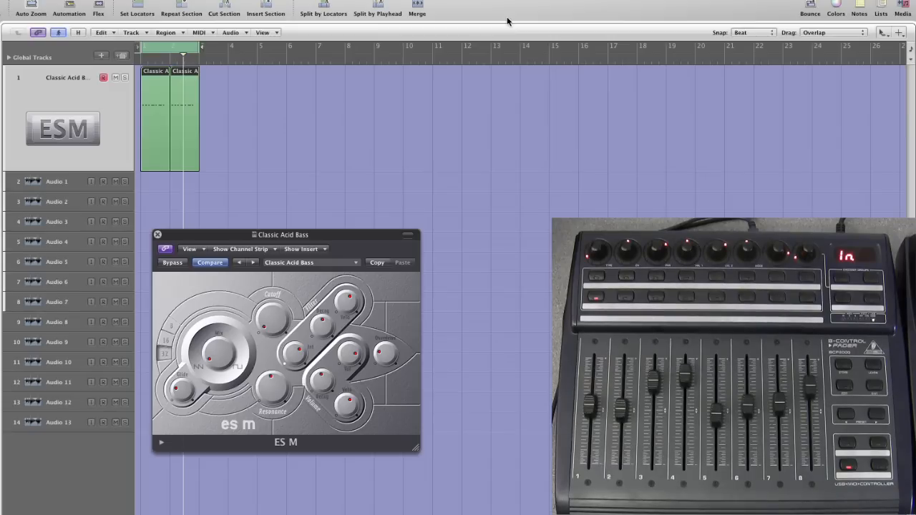
key("z")
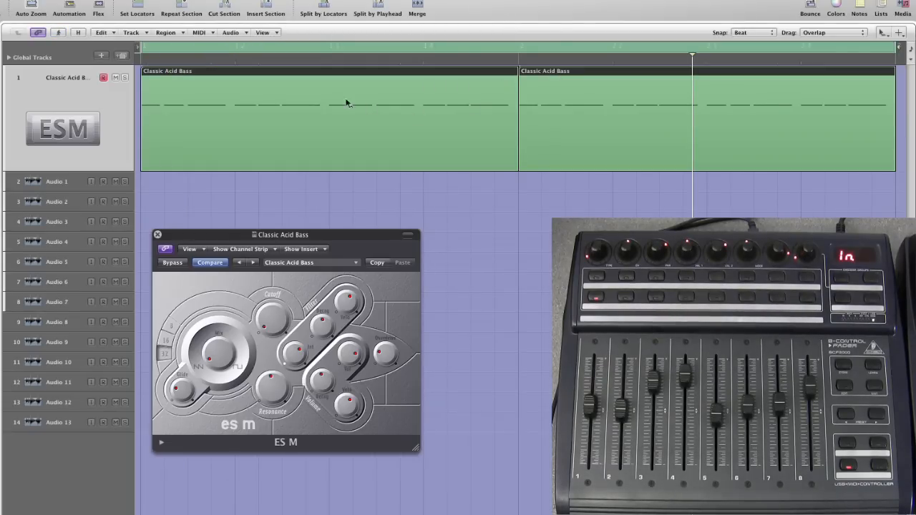
key("Escape")
left_click(318, 106)
key("a")
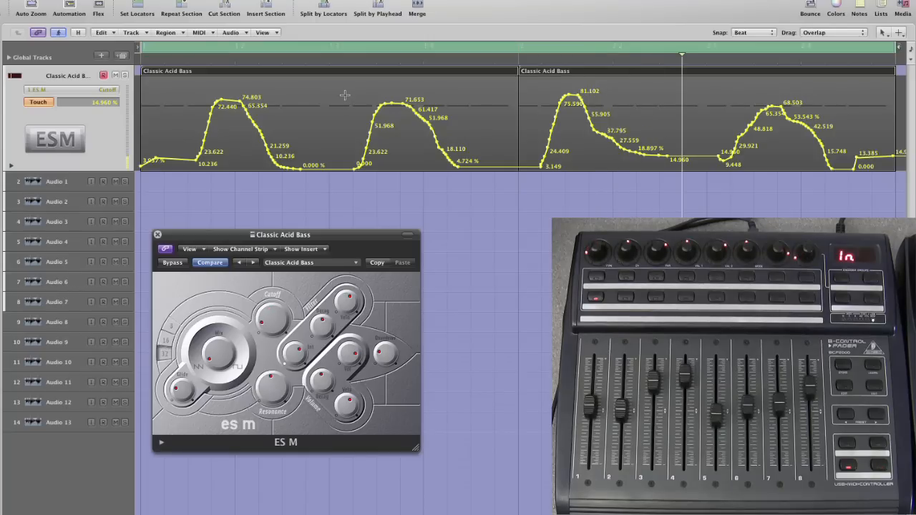
Step: Delete the recorded Cutoff automation passes from the Classic Acid Bass track
key("ctrl+super+BackSpace")
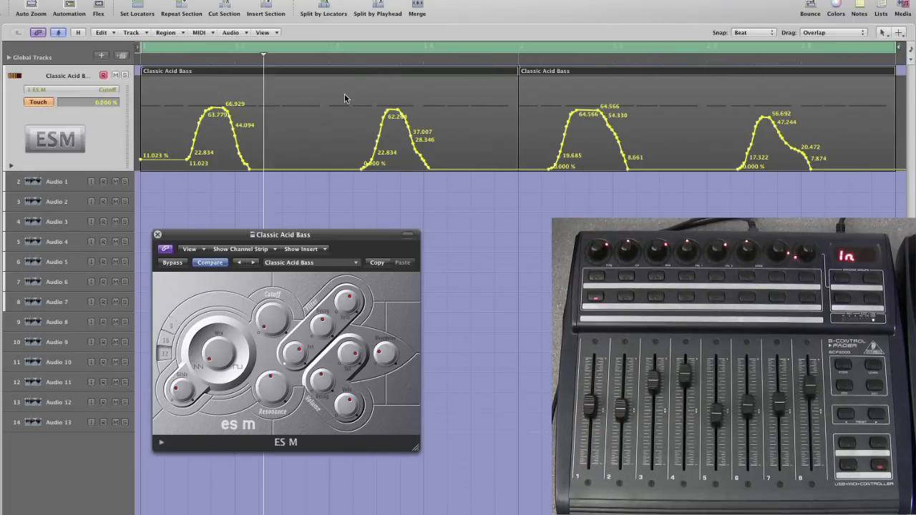
key("ctrl+super+BackSpace")
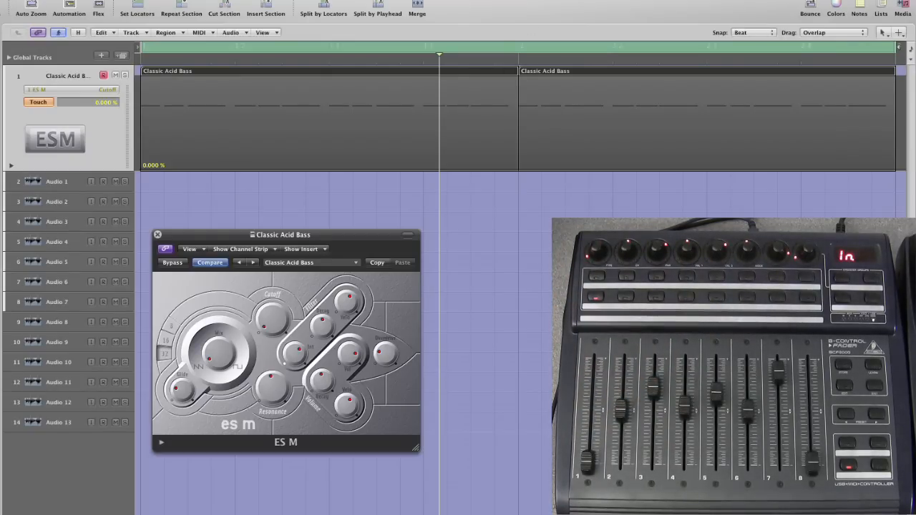
Step: Reposition the control surface Setup window and Audio 1's Compressor window, leaving the Cutoff automation lane uncovered
left_click_drag(759, 251, 322, 54)
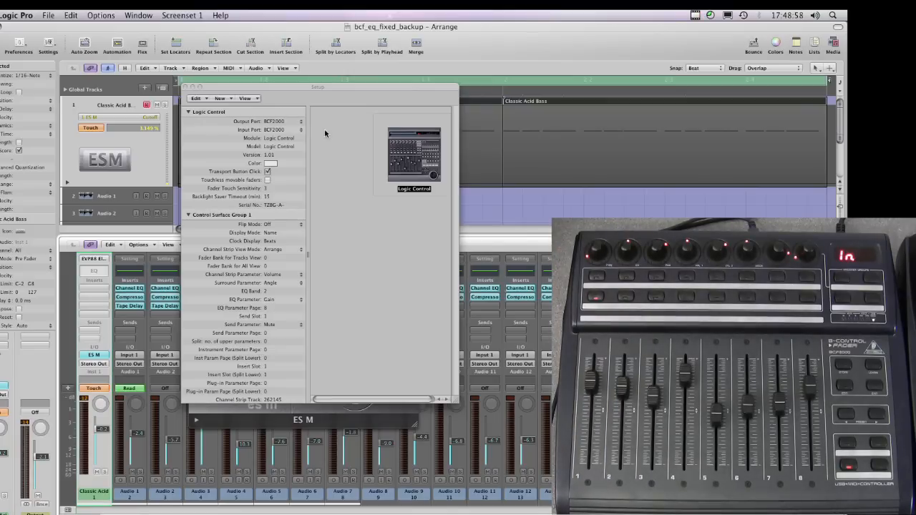
left_click_drag(350, 91, 603, 120)
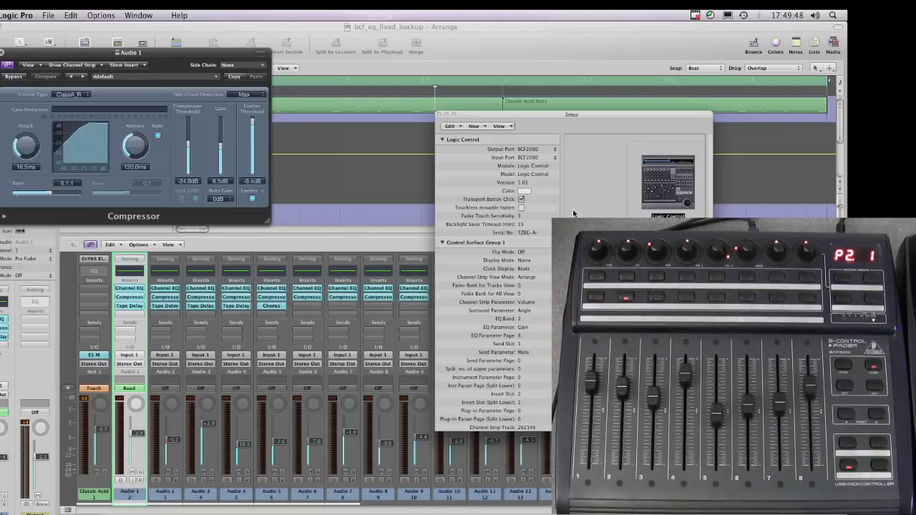
left_click_drag(130, 57, 311, 105)
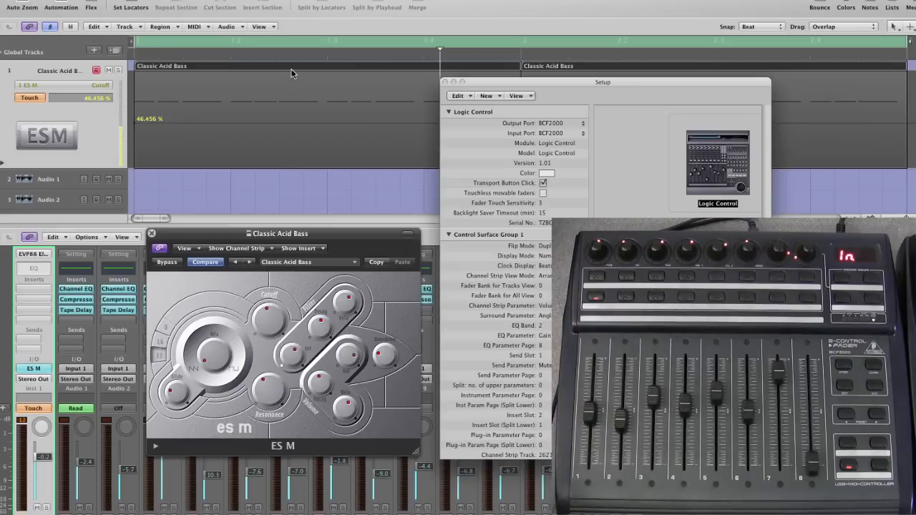
left_click(532, 83)
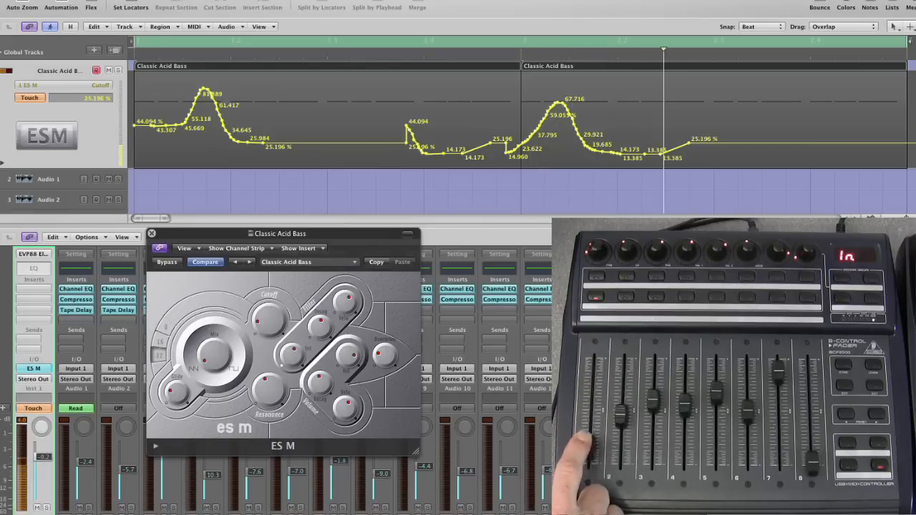
Step: Undo the uneven Cutoff automation and start playback to record new fader sweeps in Touch mode
key("super+z")
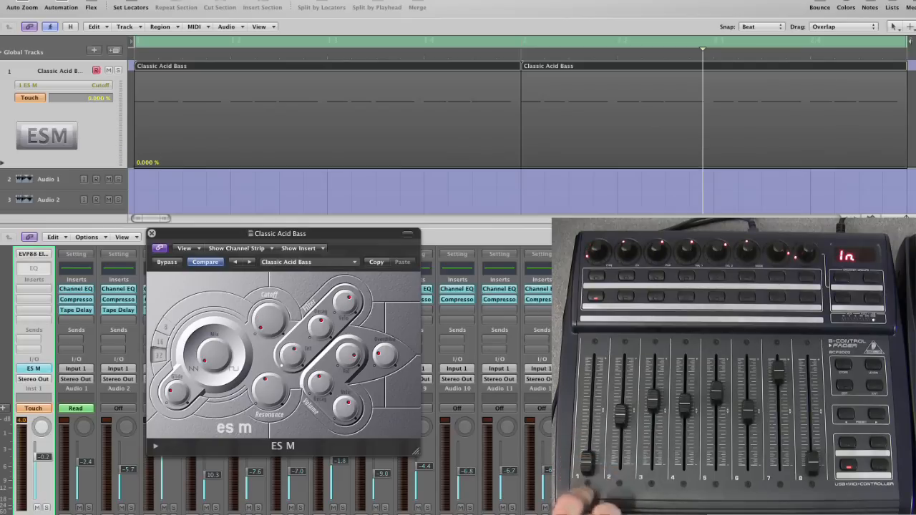
key("space")
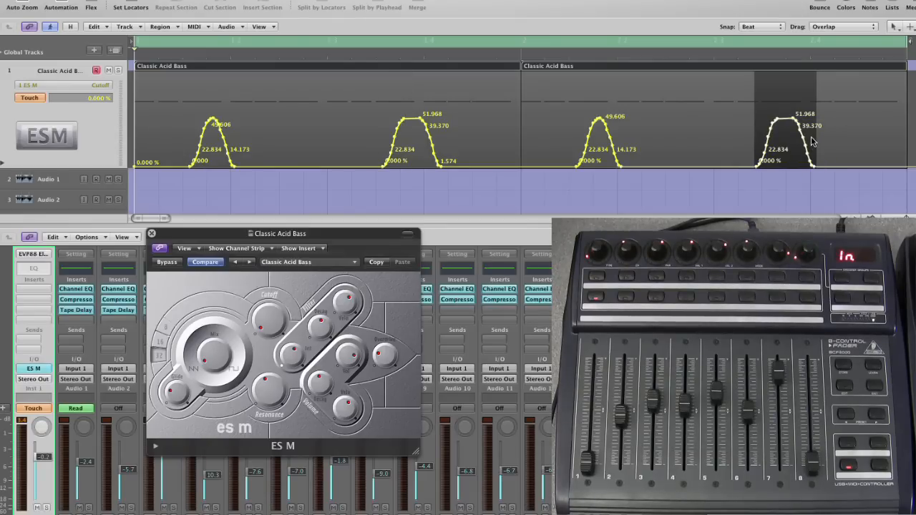
Step: Select all Cutoff automation points across both Classic Acid Bass regions, delete them and clear the selection
left_click_drag(813, 141, 817, 143)
left_click_drag(835, 92, 153, 179)
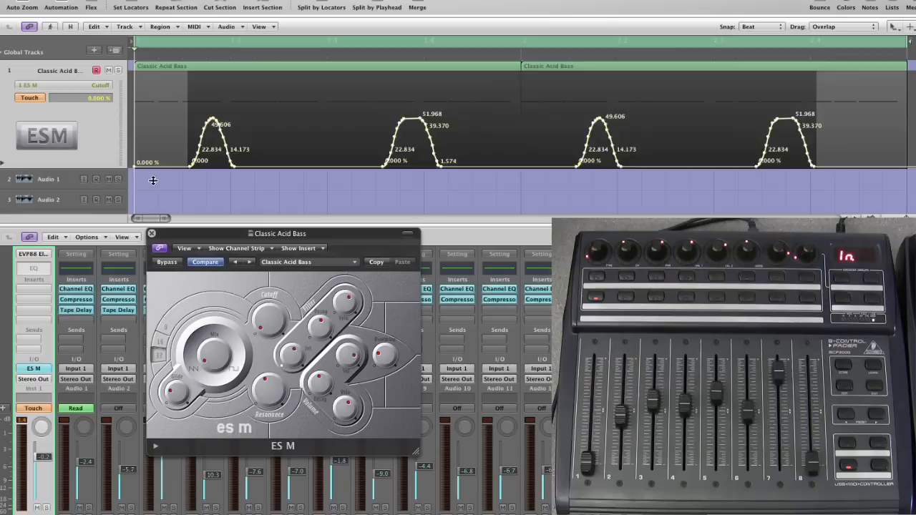
key("Delete")
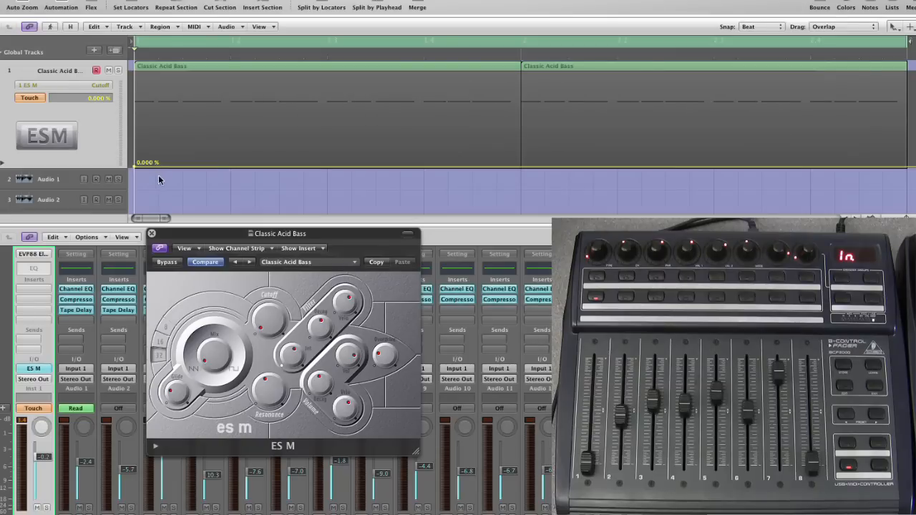
key("Escape")
left_click(193, 134)
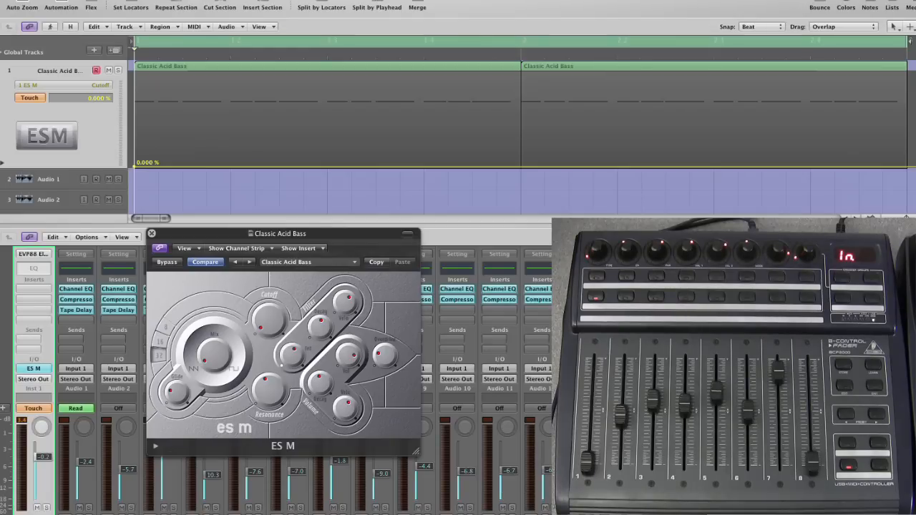
Step: Record trial Cutoff passes with gradual rises and falls and short sweeps across both regions, undoing each pass
key("space")
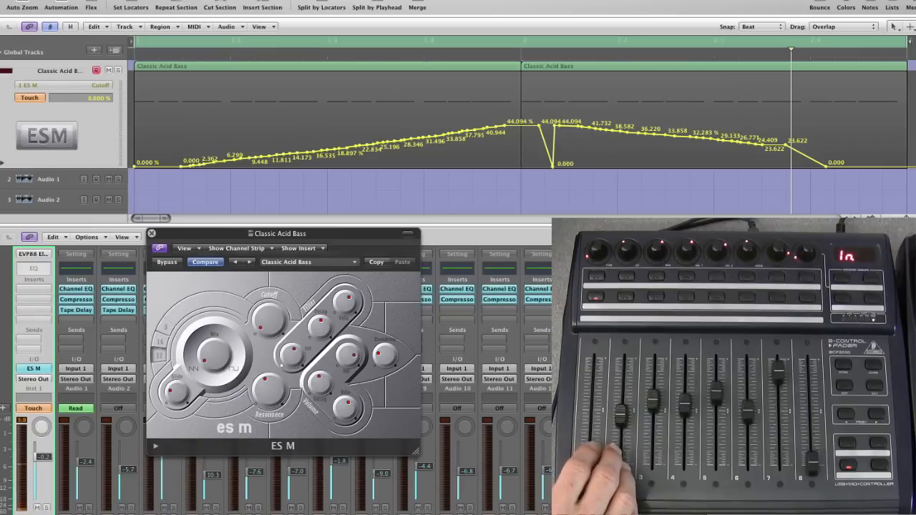
key("super+z")
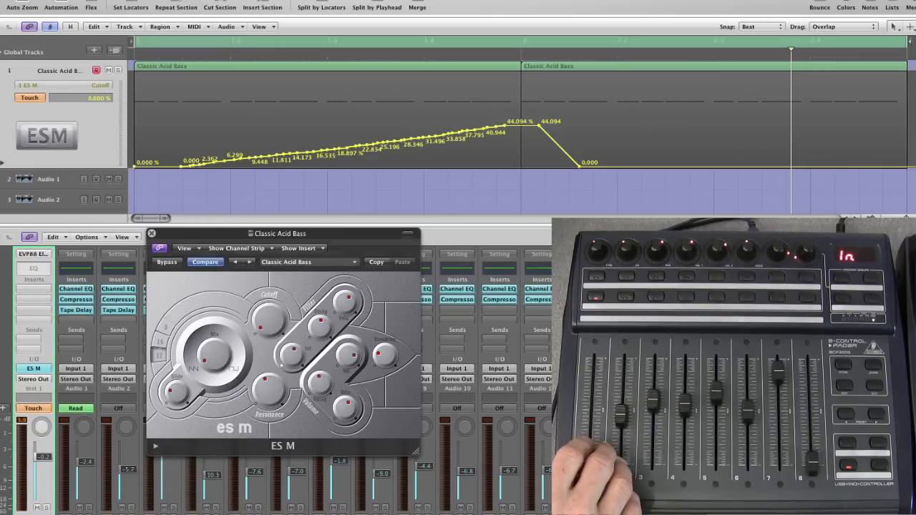
key("super+z")
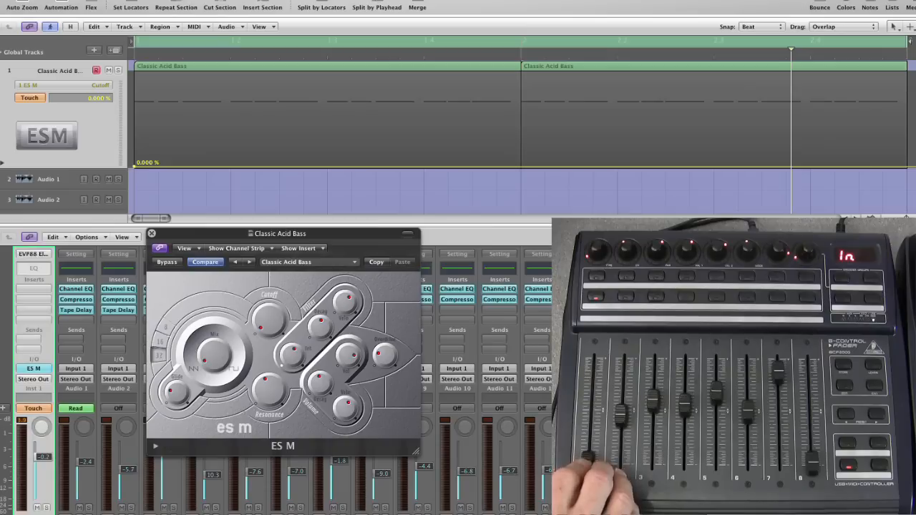
key("space")
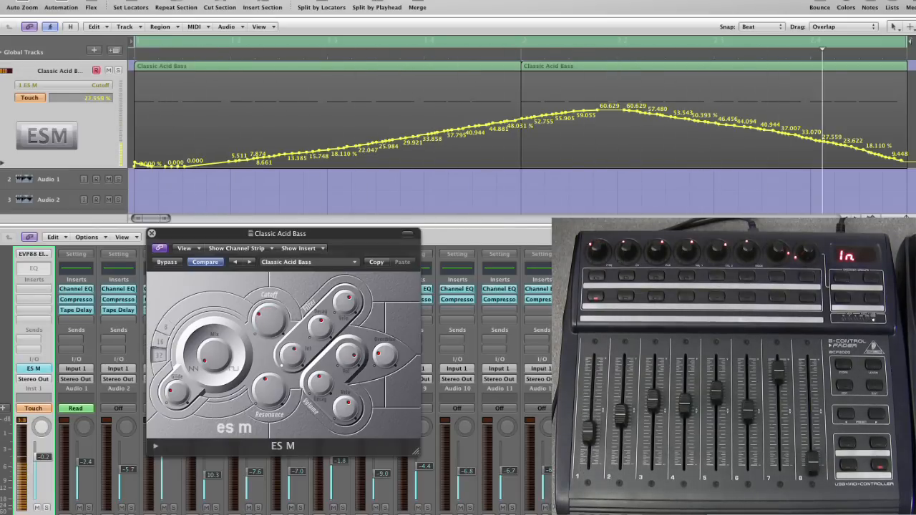
key("super+z")
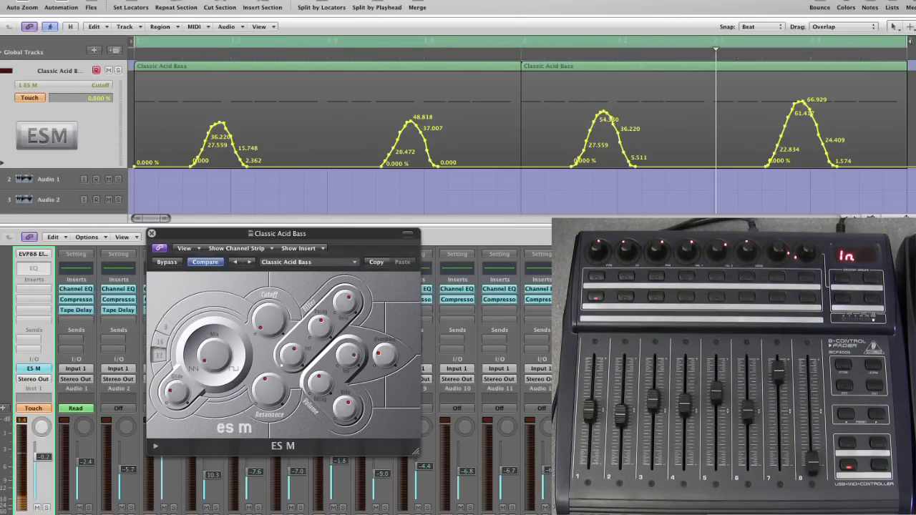
key("super+z")
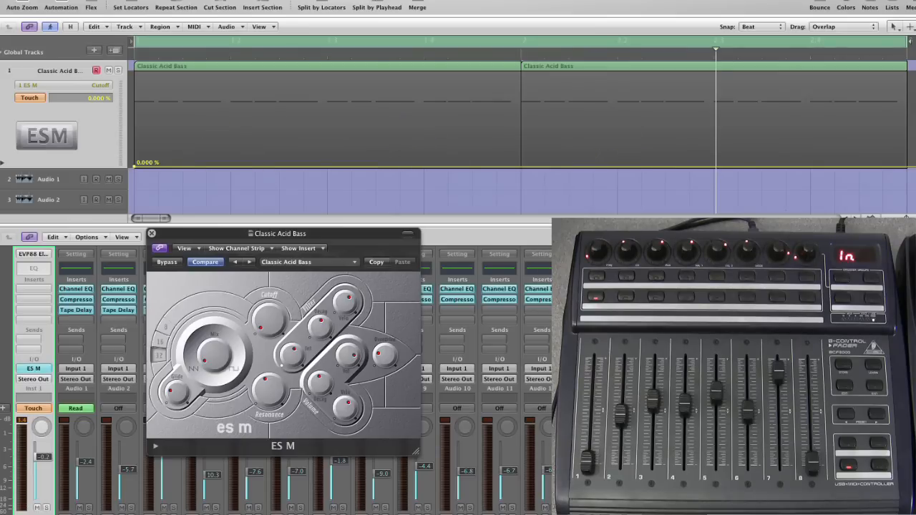
Step: Record further short Cutoff sweeps on the Classic Acid Bass track during playback and undo them all
key("space")
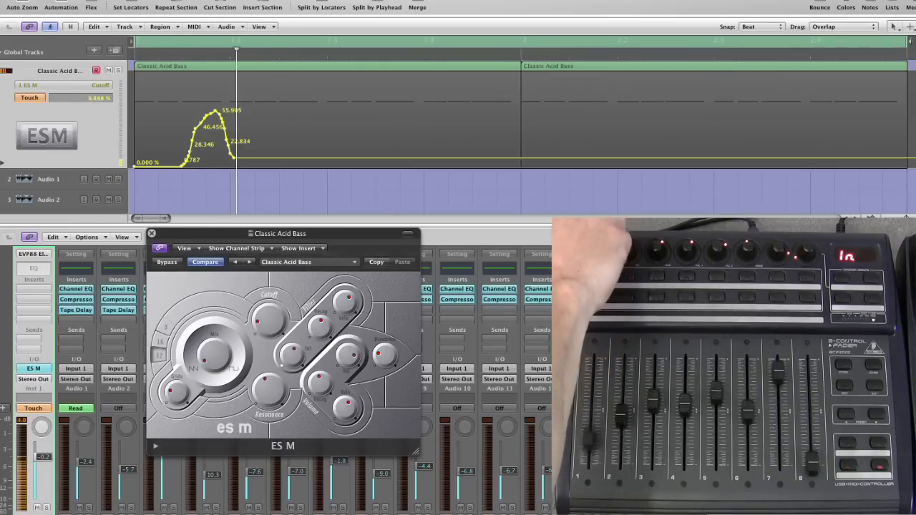
key("space")
key("super+z")
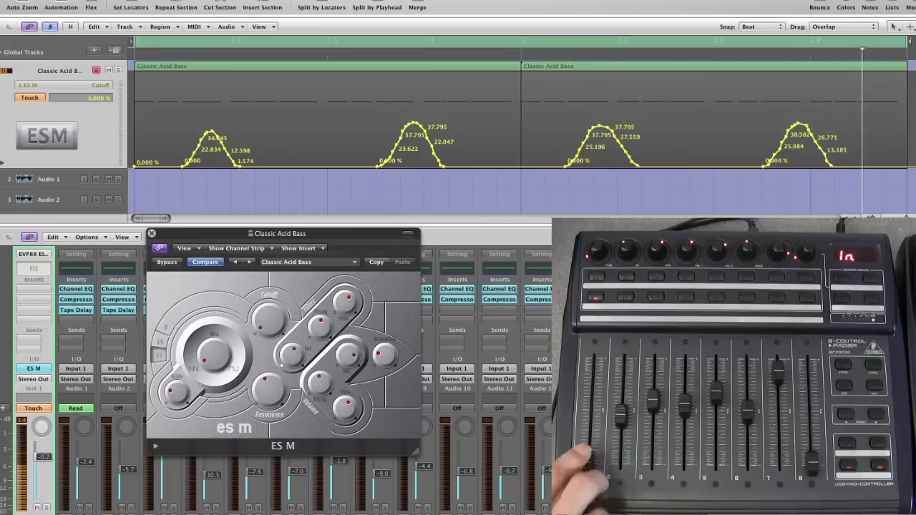
key("super+z")
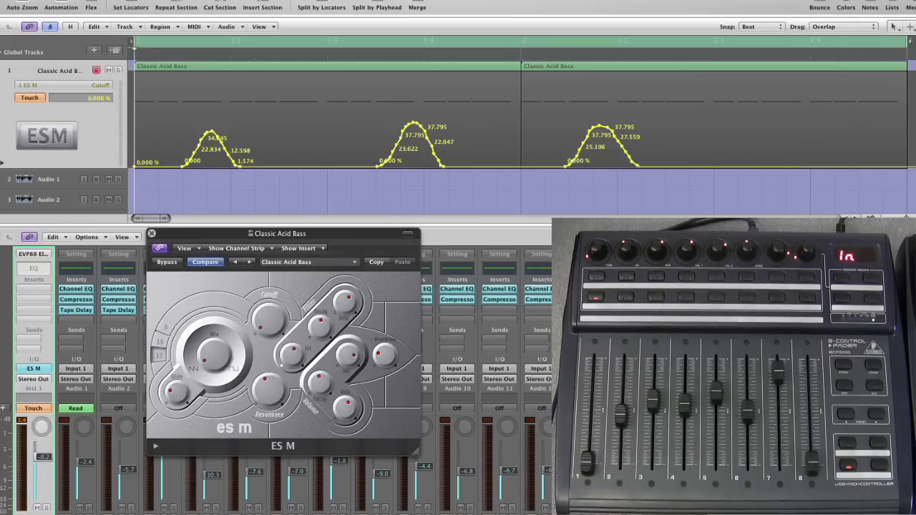
key("super+z")
key("super+z")
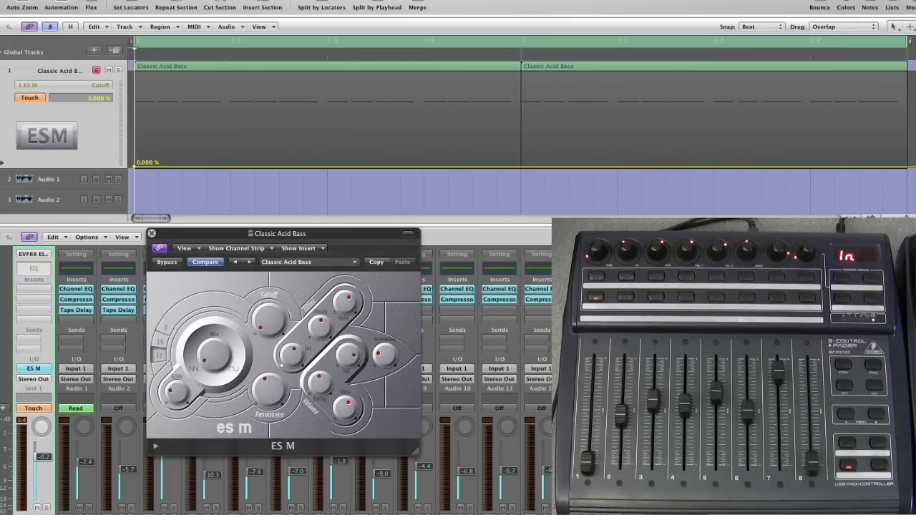
Step: Play the loop briefly and enter a slower project tempo for recording the automation
key("space")
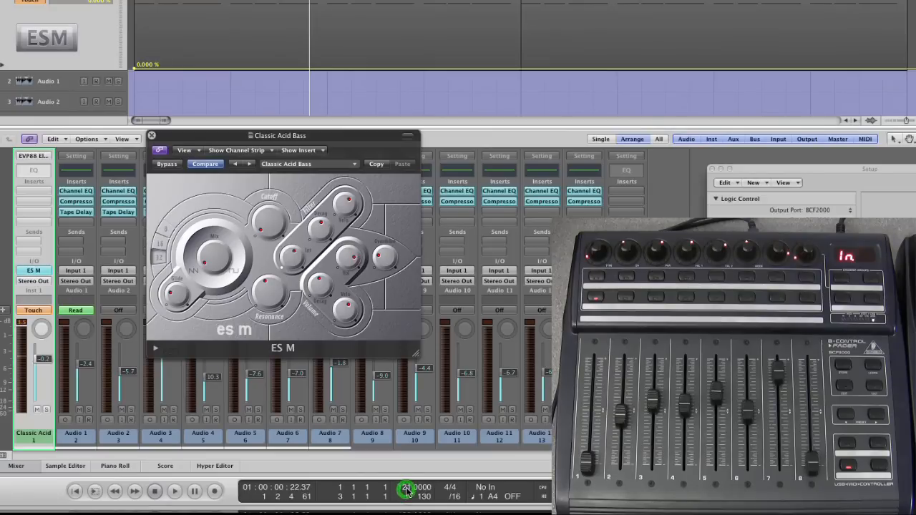
double_click(405, 488)
type("8")
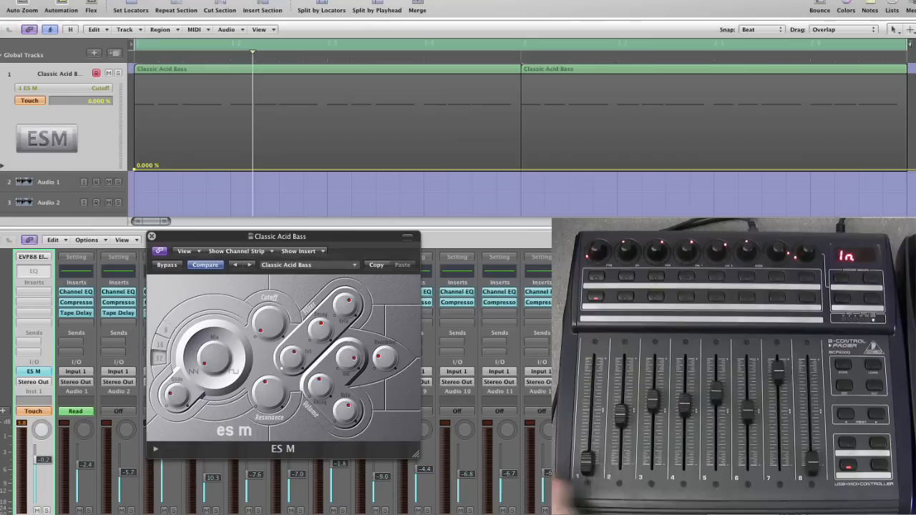
Step: Record practice Cutoff sweeps at the slower tempo and undo every recorded pass
key("space")
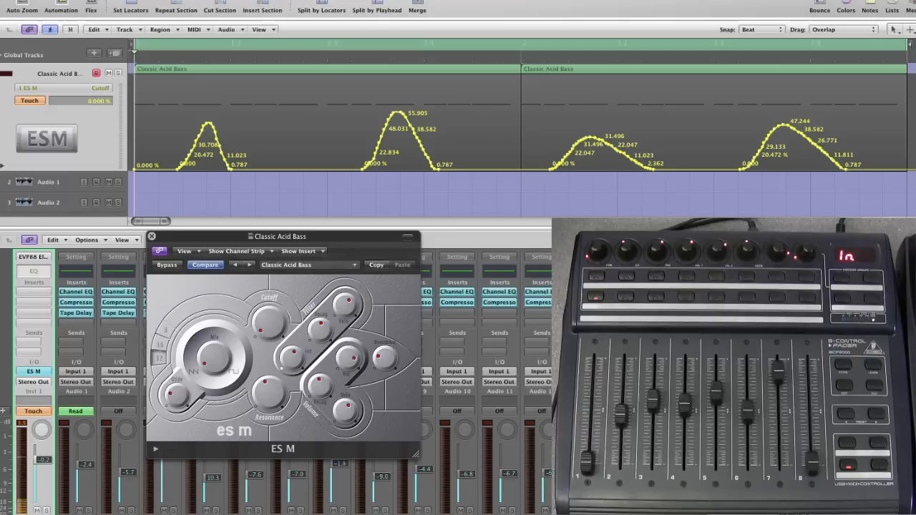
key("super+z")
key("super+z")
key("super+z")
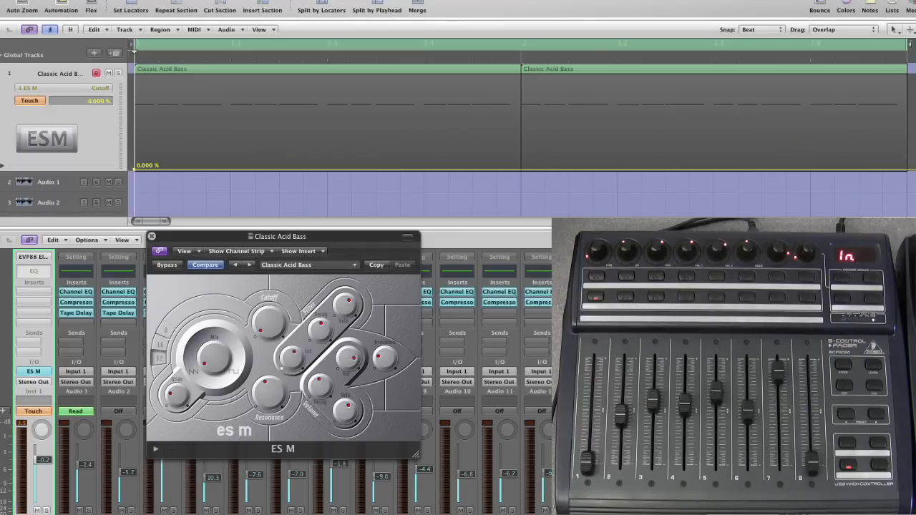
key("space")
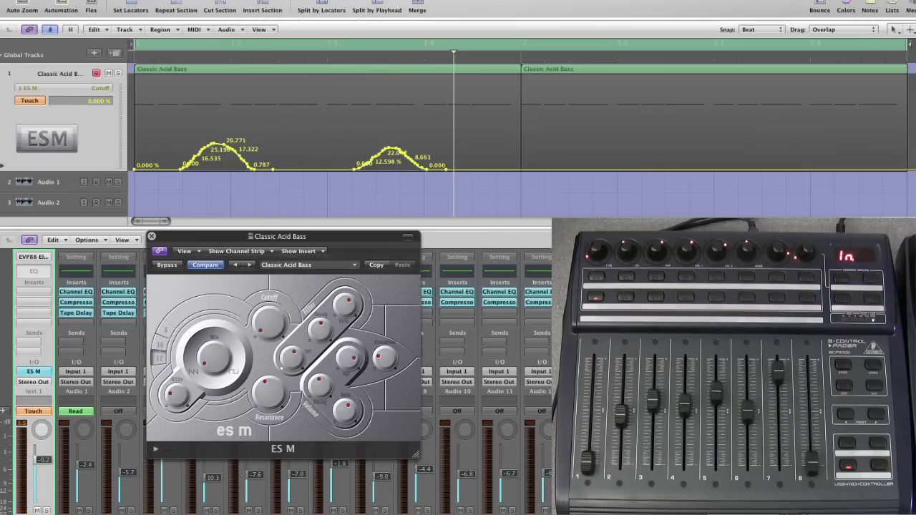
key("super+z")
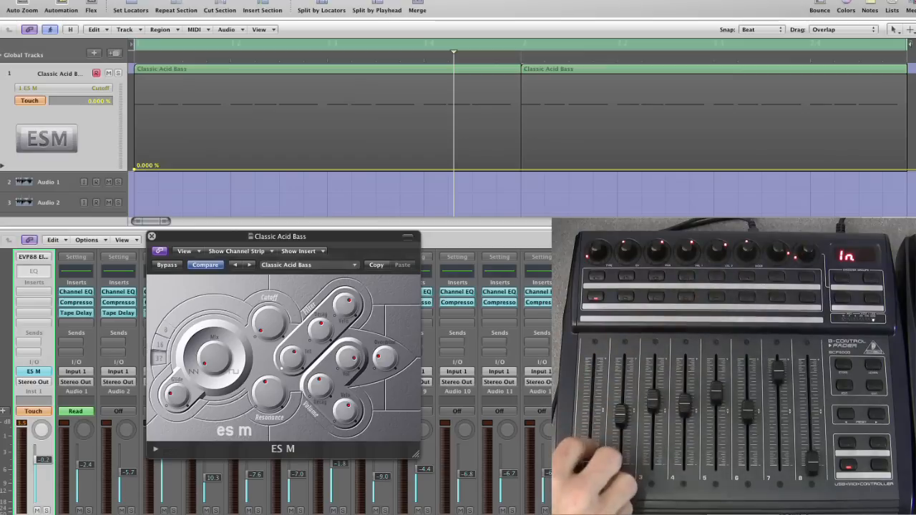
Step: Record four Cutoff sweeps across the two Classic Acid Bass regions in Touch mode and play them back
key("space")
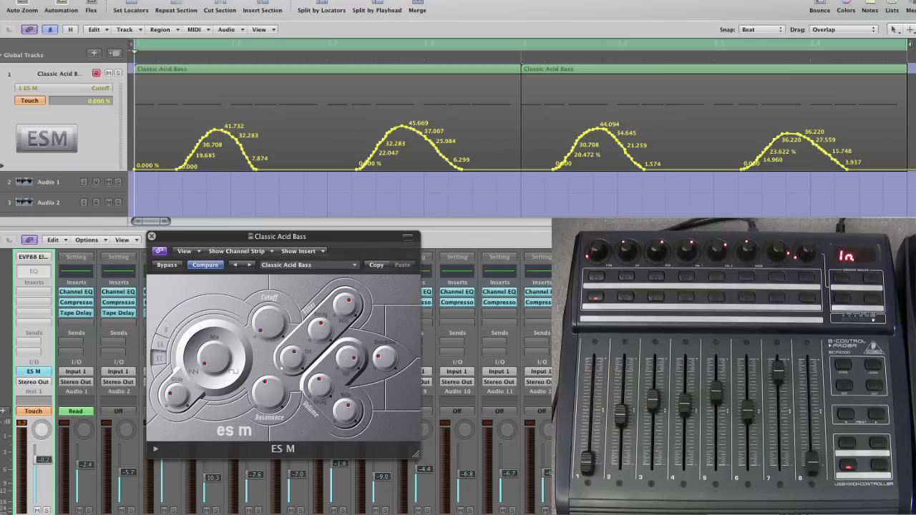
key("space")
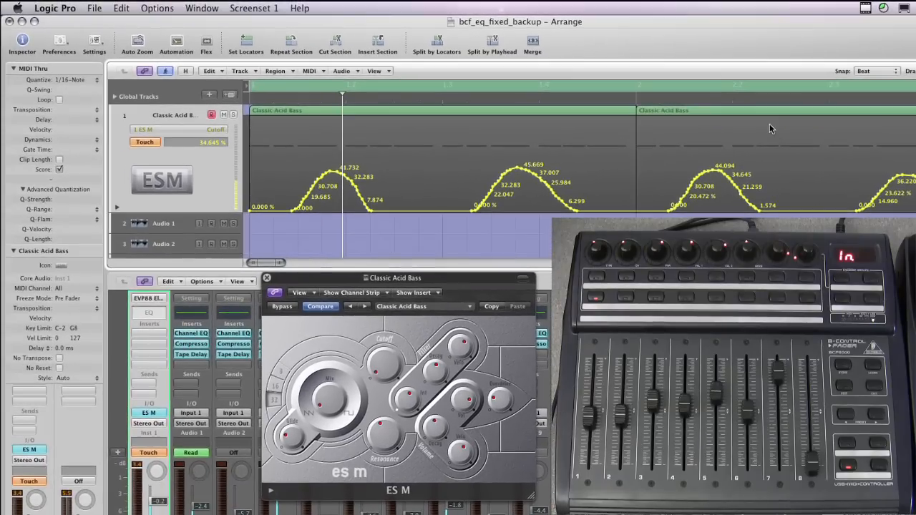
Step: Delete the redundant nodes from the Cutoff automation on the Classic Acid Bass track and start playback
left_click(54, 9)
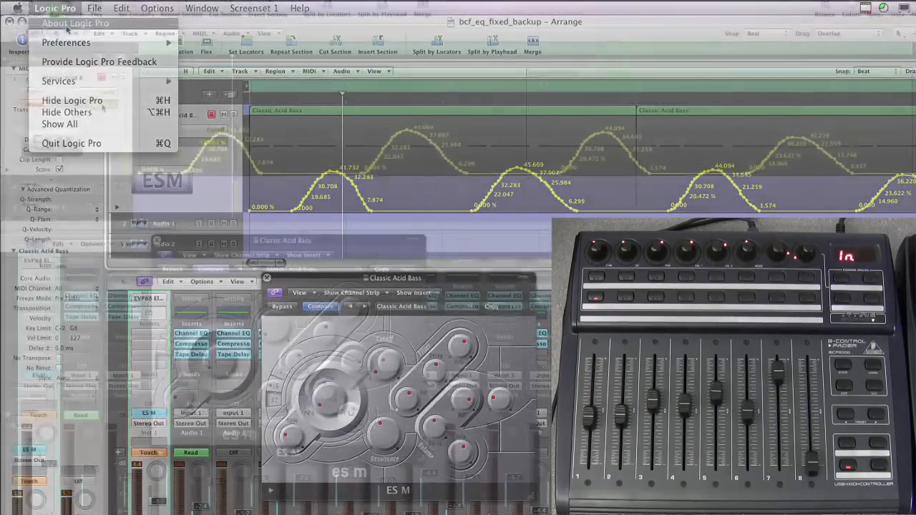
left_click(241, 71)
mouse_move(145, 50)
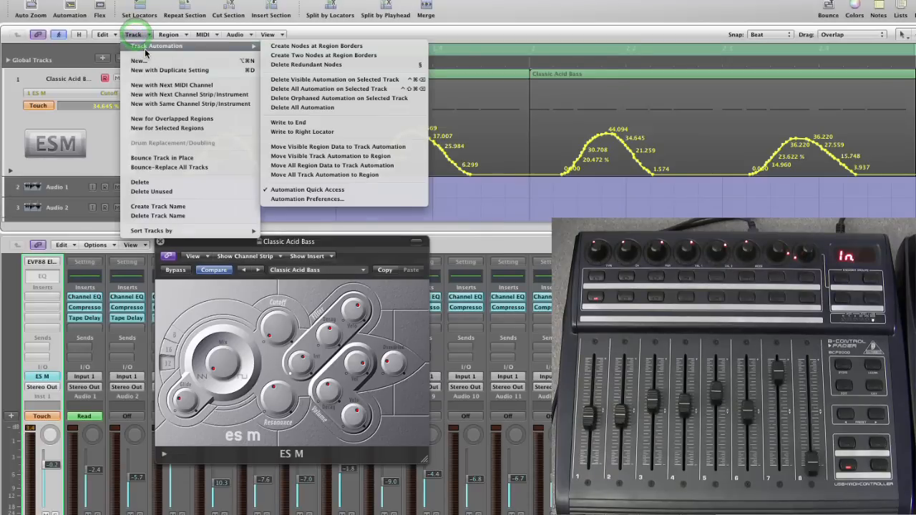
left_click(513, 13)
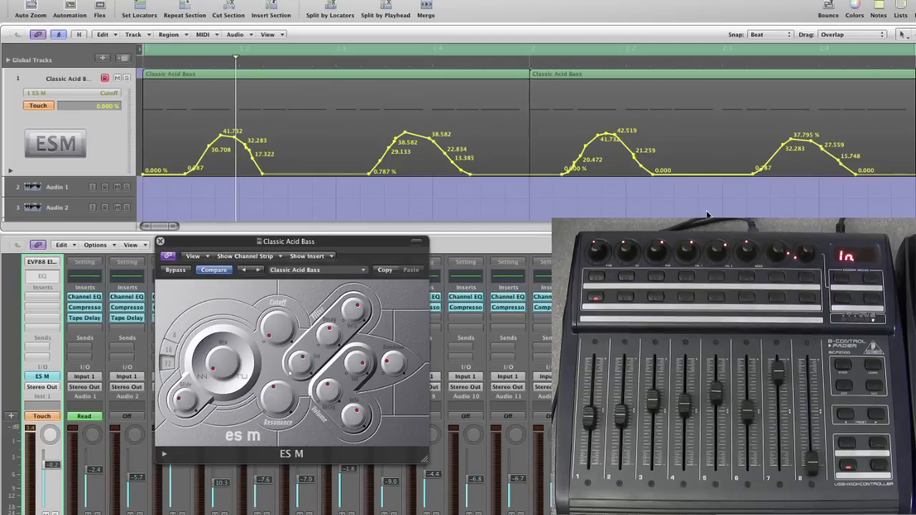
key("space")
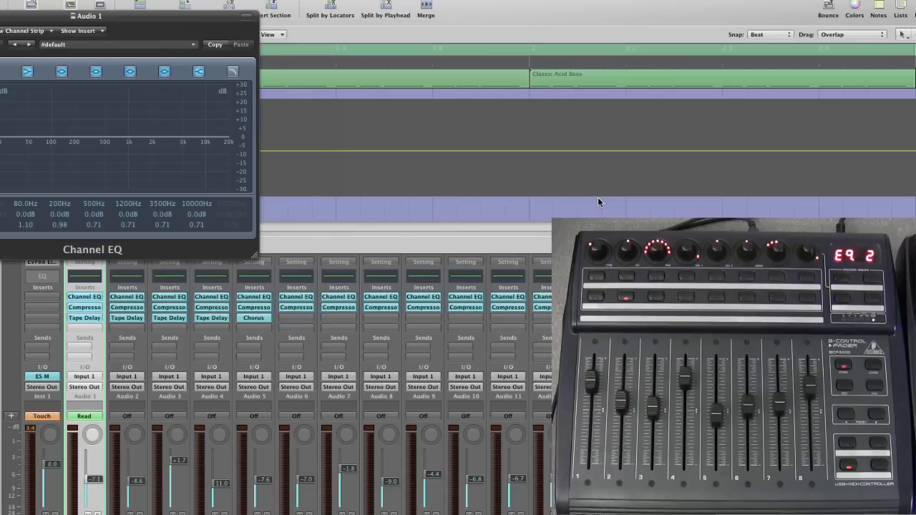
Step: Reposition the Audio 1 Channel EQ window and boost its 375 Hz band by 4.0 dB with the control surface
left_click_drag(139, 22, 378, 105)
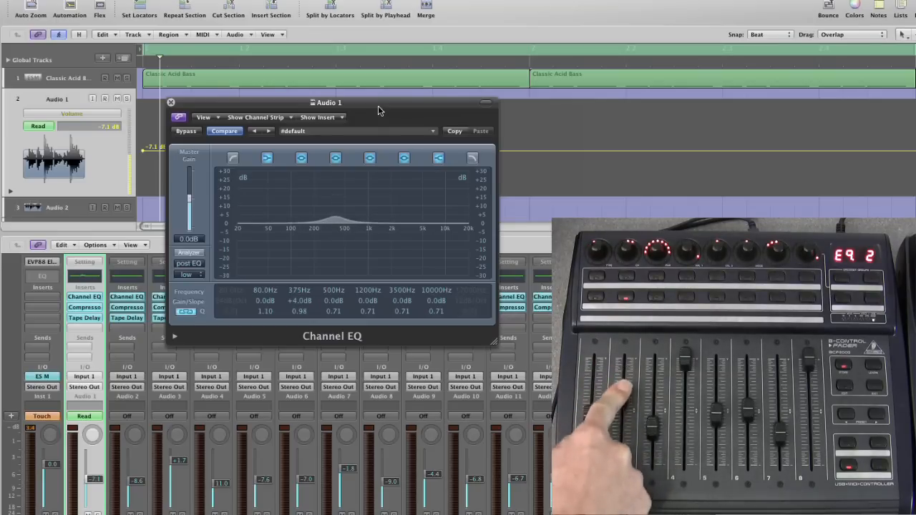
left_click_drag(378, 106, 524, 286)
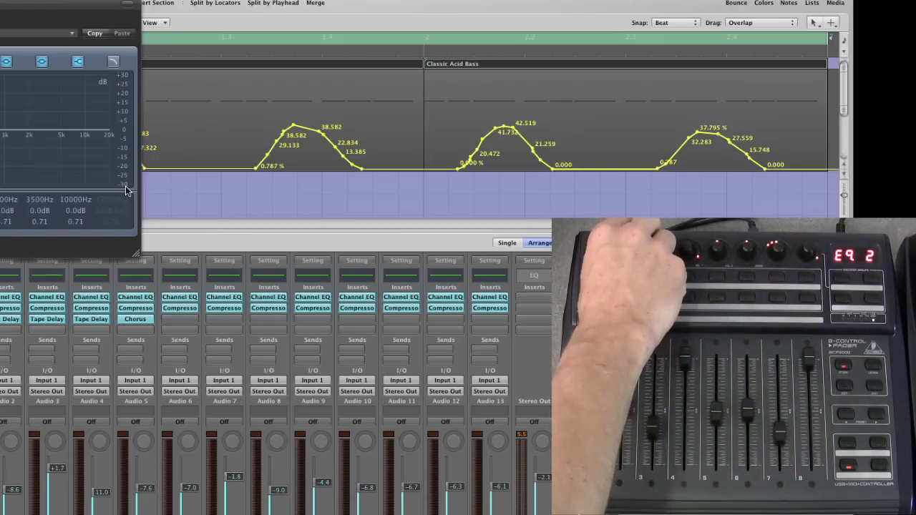
Step: Show the Channel EQ Peak 1 Frequency automation on the Classic Acid Bass track and record a frequency sweep across both regions
left_click_drag(33, 15, 397, 322)
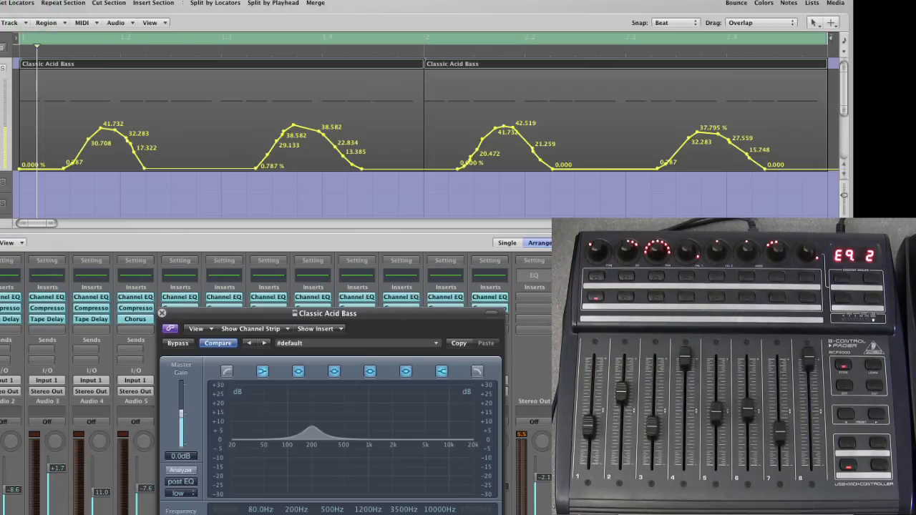
left_click(1, 84)
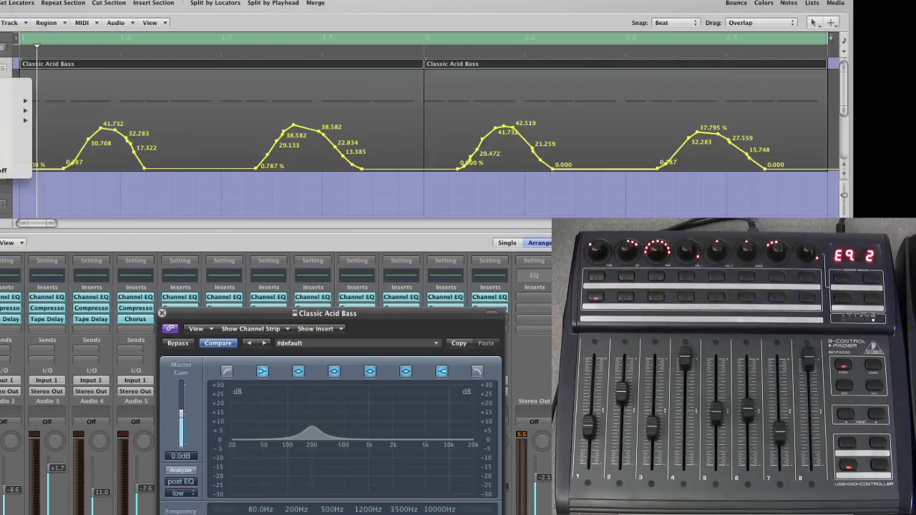
left_click(294, 23)
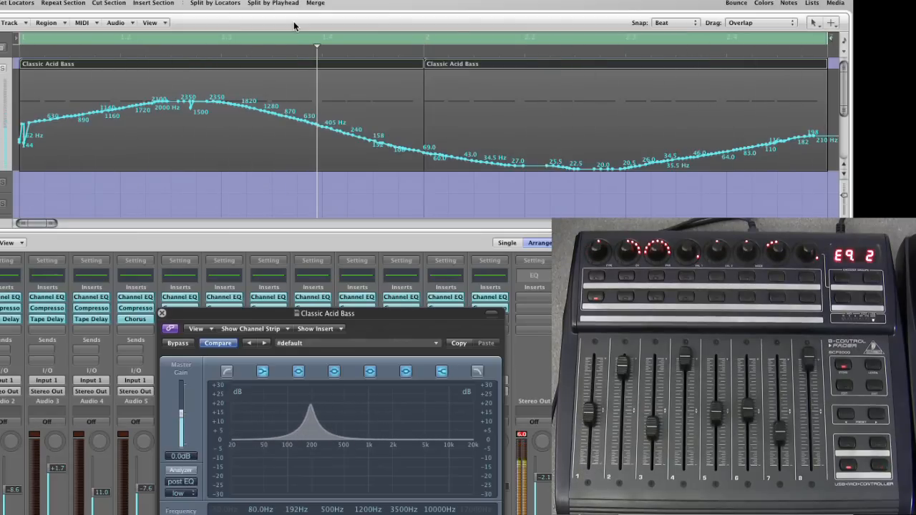
Step: Undo the recorded EQ frequency automation and close the Classic Acid Bass Channel EQ window
key("super+z")
key("super+z")
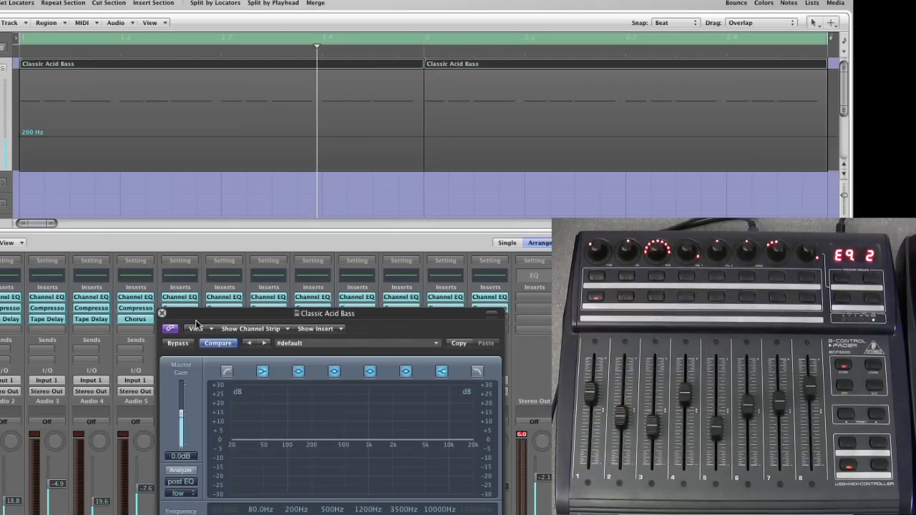
left_click(161, 313)
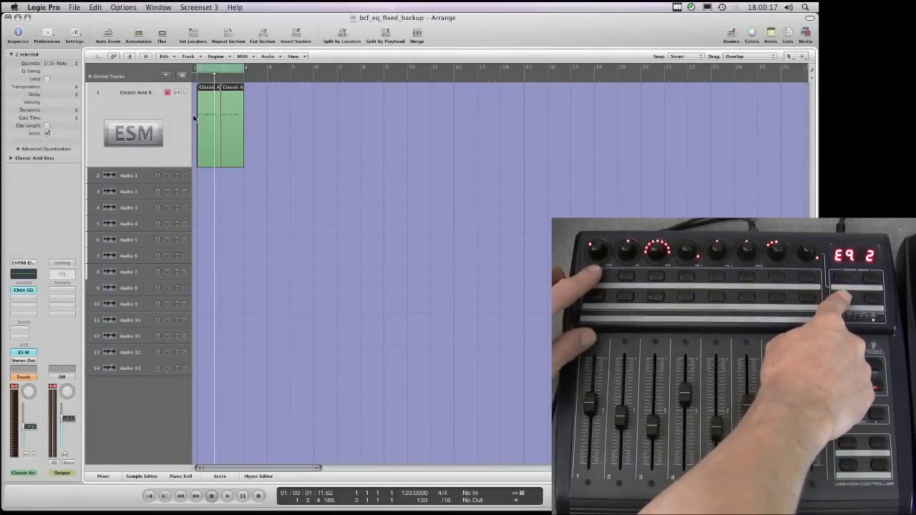
Step: Recall screensets 1 through 8 in turn to compare their window layouts and return to screenset 1
key("1")
key("2")
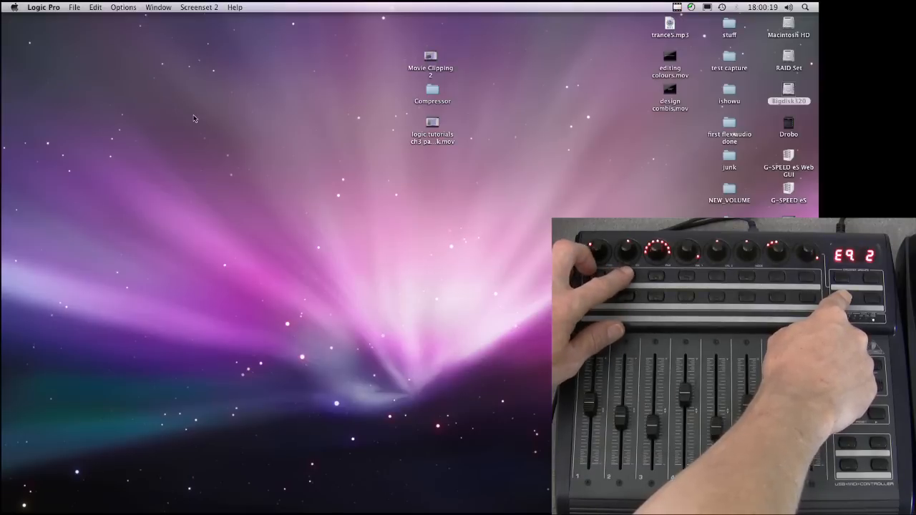
key("3")
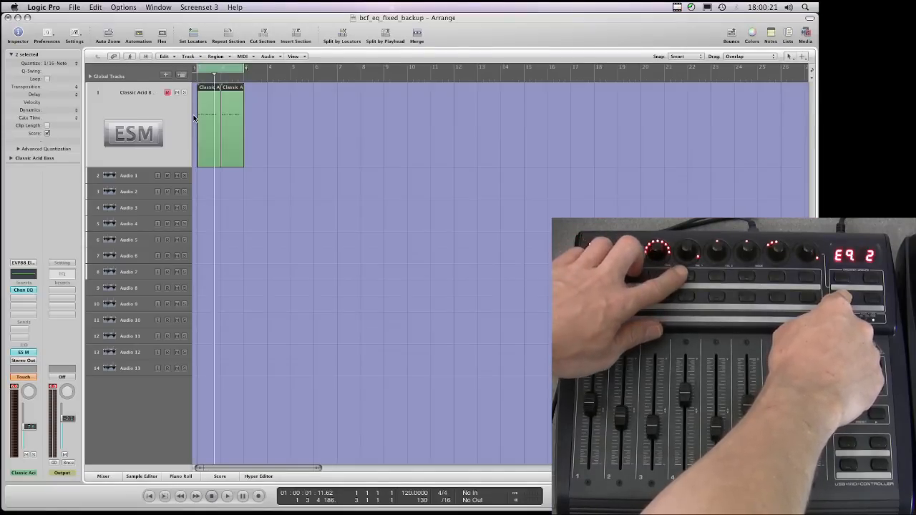
key("4")
key("5")
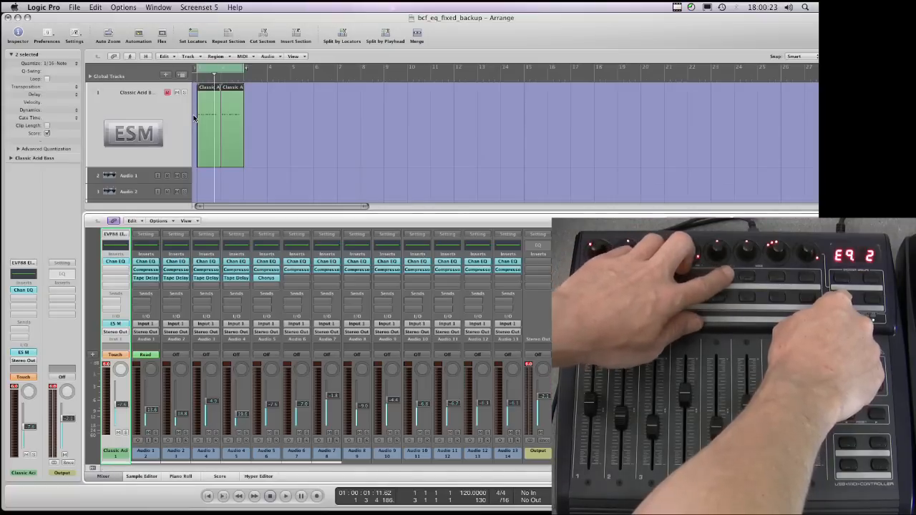
key("6")
key("7")
key("8")
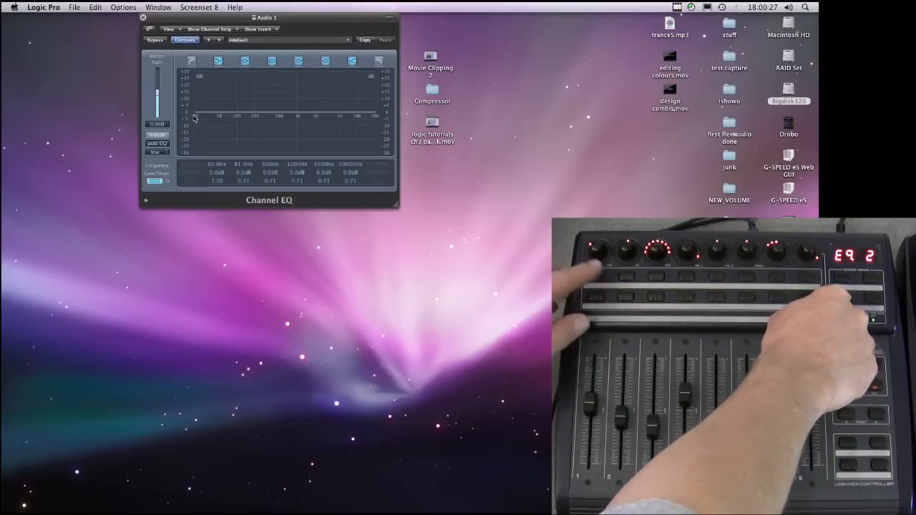
key("1")
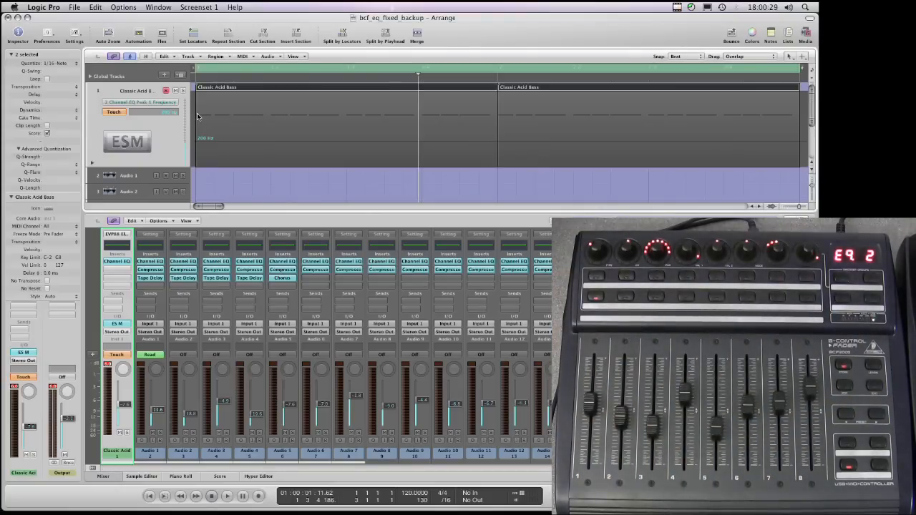